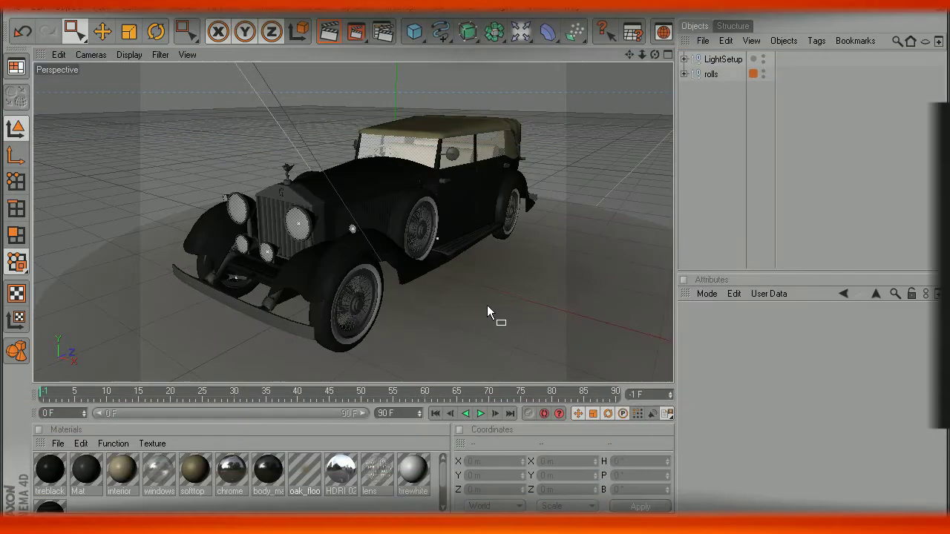
Select the car's hood and then its front fender in the perspective view.
{"action": "left_click_drag", "start_coordinate": [487, 299], "coordinate": [486, 282], "text": "alt"}
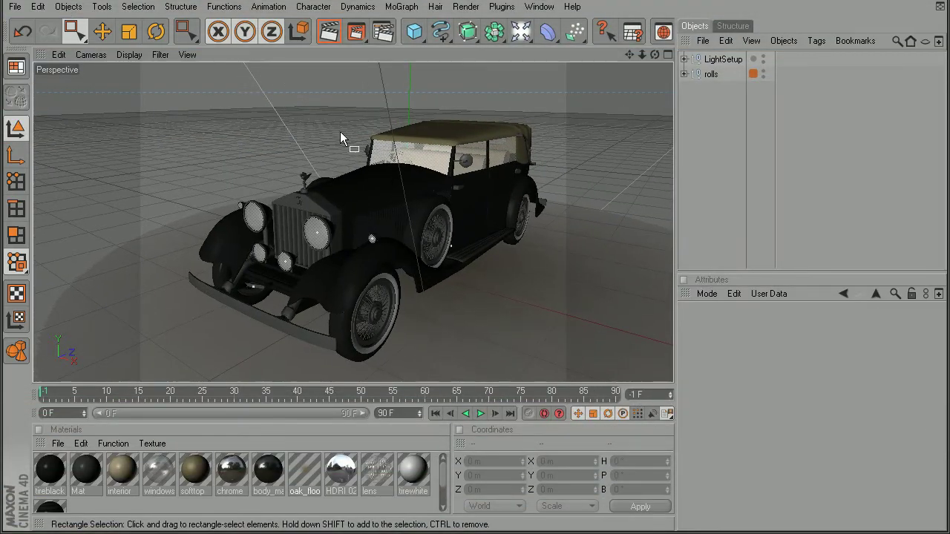
{"action": "left_click", "coordinate": [372, 191]}
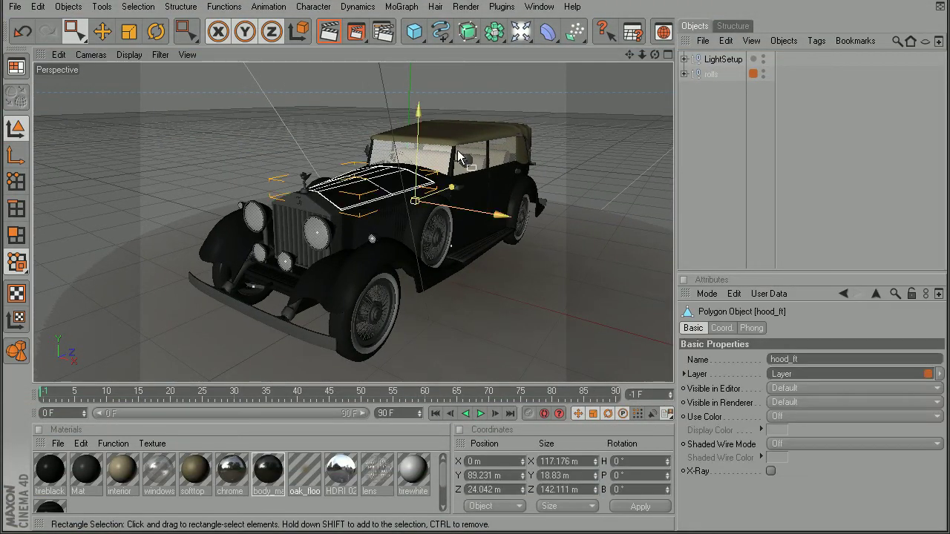
{"action": "left_click", "coordinate": [349, 193]}
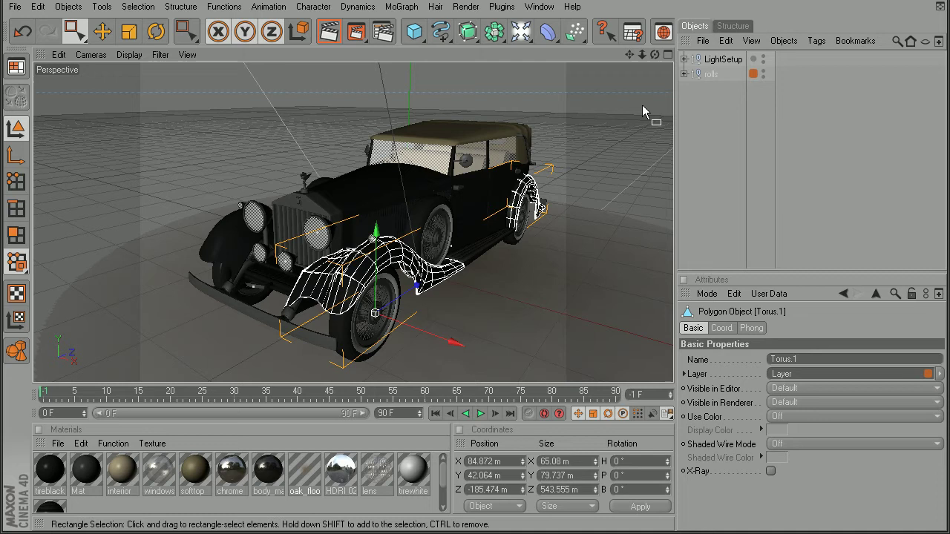
Expand the rolls hierarchy in the object list, select the canopy on the car, and select the door_bk object.
{"action": "left_click", "coordinate": [684, 74]}
{"action": "scroll", "coordinate": [903, 146], "scroll_direction": "down", "scroll_amount": 2}
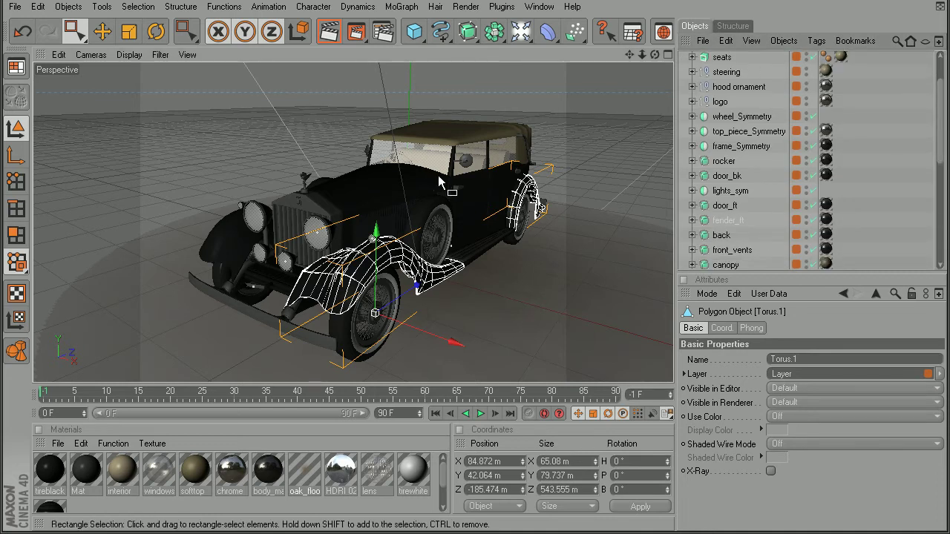
{"action": "left_click", "coordinate": [452, 142]}
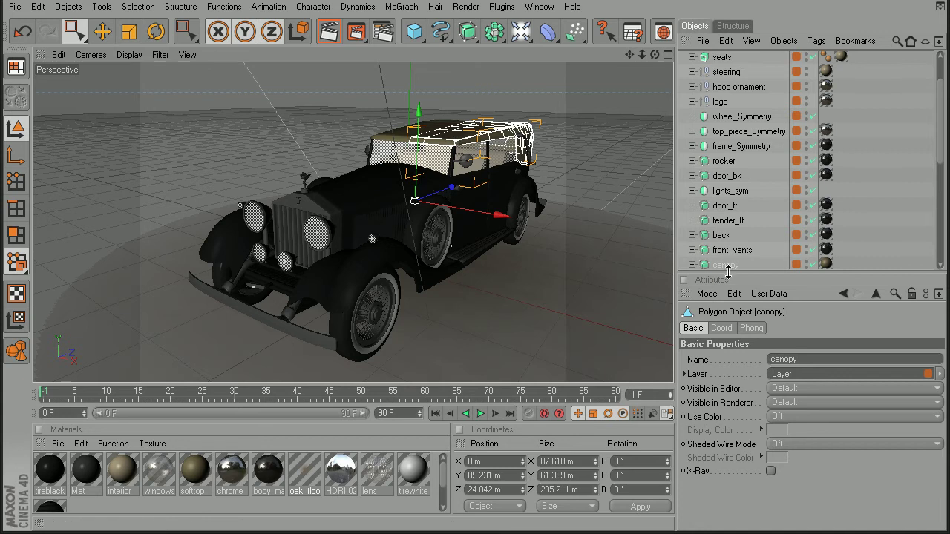
{"action": "scroll", "coordinate": [932, 190], "scroll_direction": "down", "scroll_amount": 1}
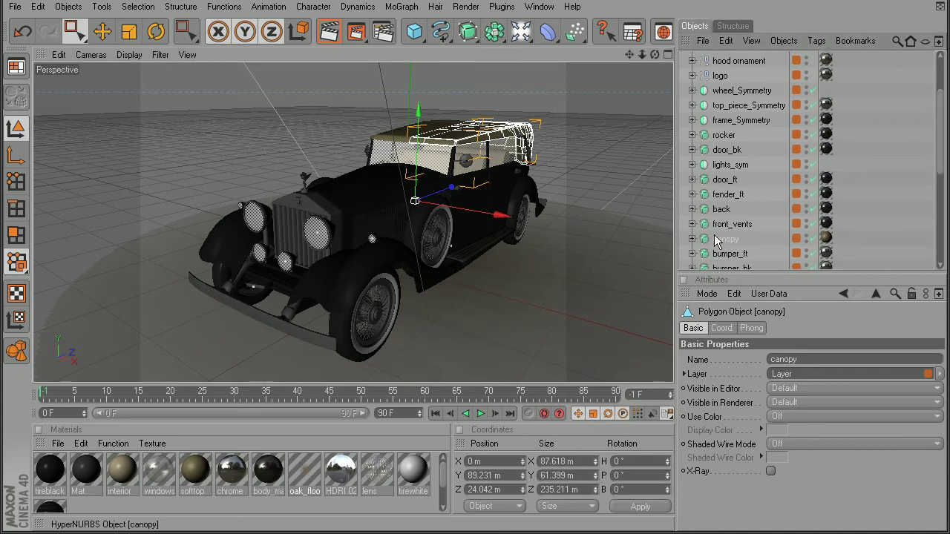
{"action": "left_click", "coordinate": [721, 150]}
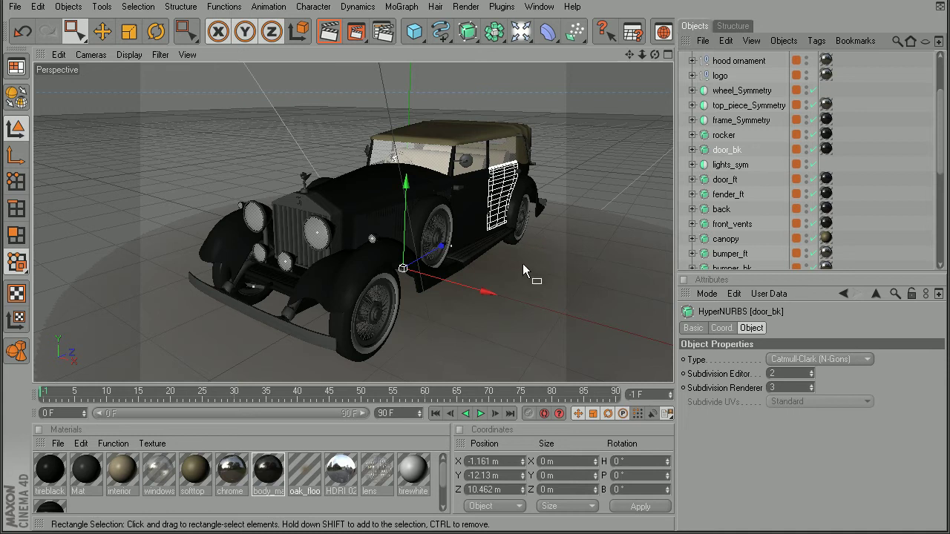
Open the Timeline window, place it over the lower part of the workspace, and resize it below the car.
{"action": "key", "text": "shift+F3"}
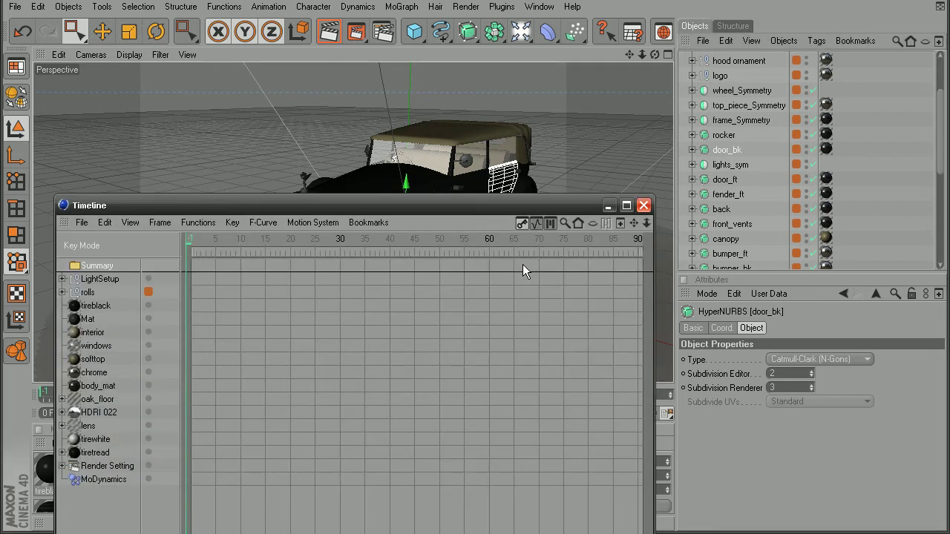
{"action": "left_click_drag", "start_coordinate": [479, 195], "coordinate": [430, 246]}
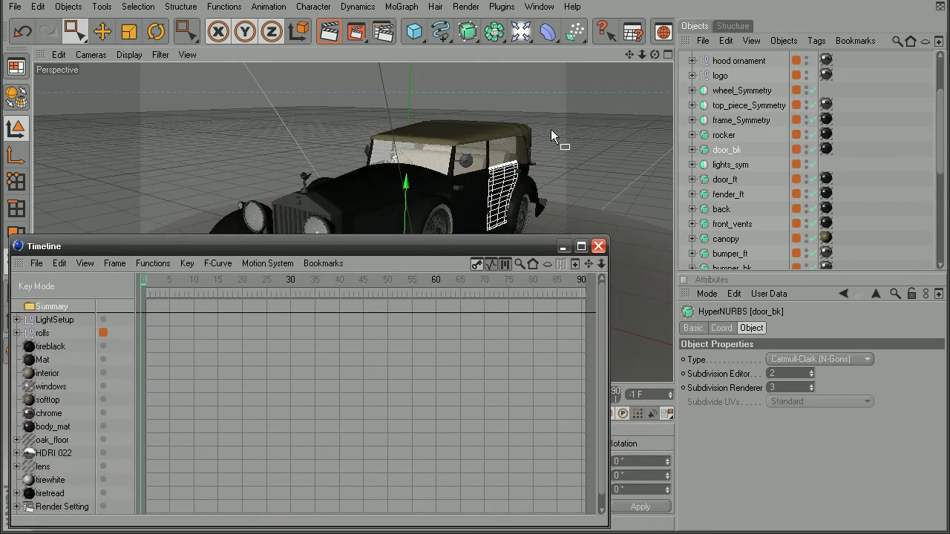
{"action": "left_click", "coordinate": [539, 6]}
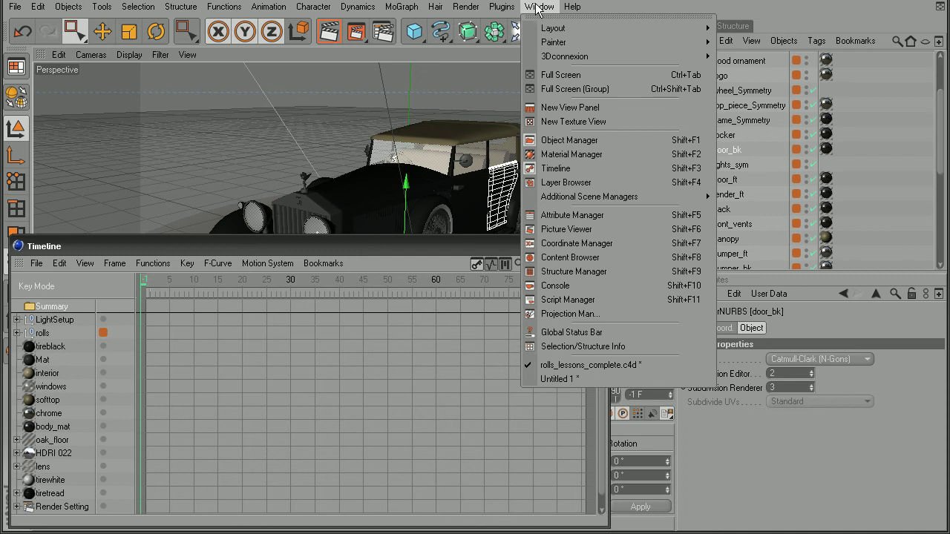
{"action": "left_click", "coordinate": [557, 167]}
{"action": "left_click_drag", "start_coordinate": [609, 239], "coordinate": [661, 284]}
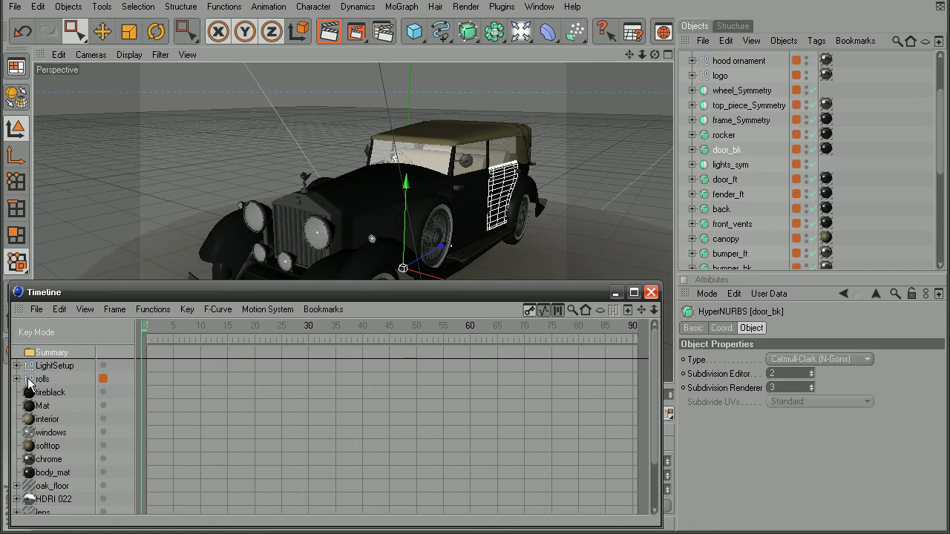
Select door_bk, the canopy and the hood in turn to check whether the Timeline follows the selection.
{"action": "left_click", "coordinate": [723, 149]}
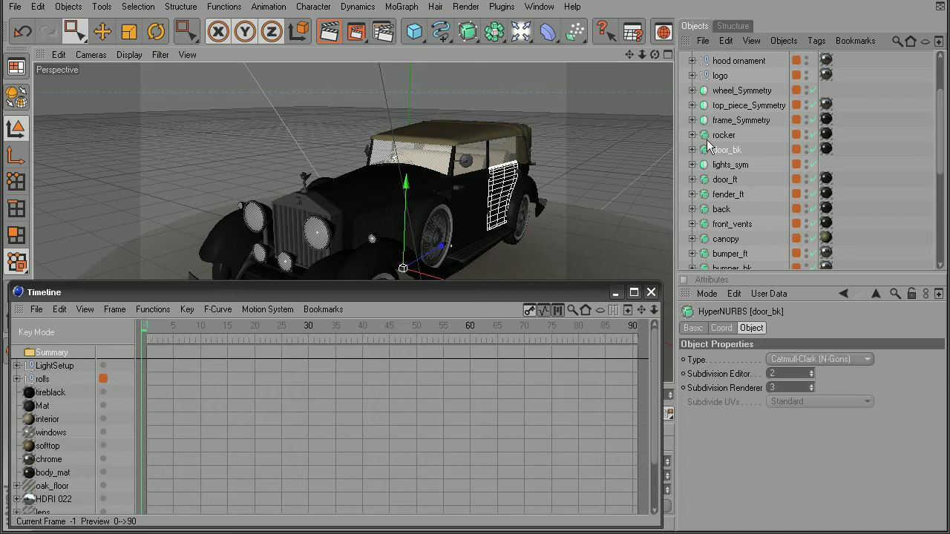
{"action": "left_click", "coordinate": [443, 162]}
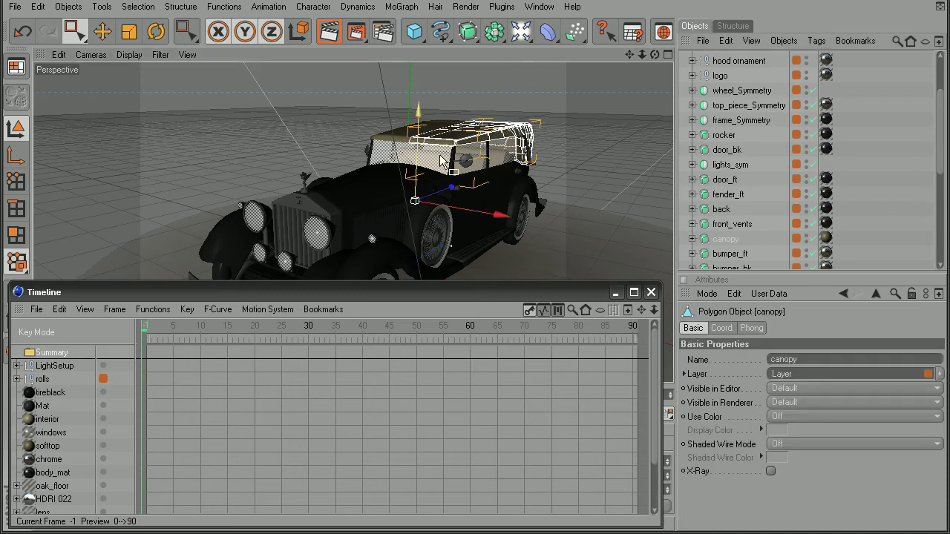
{"action": "left_click", "coordinate": [350, 188]}
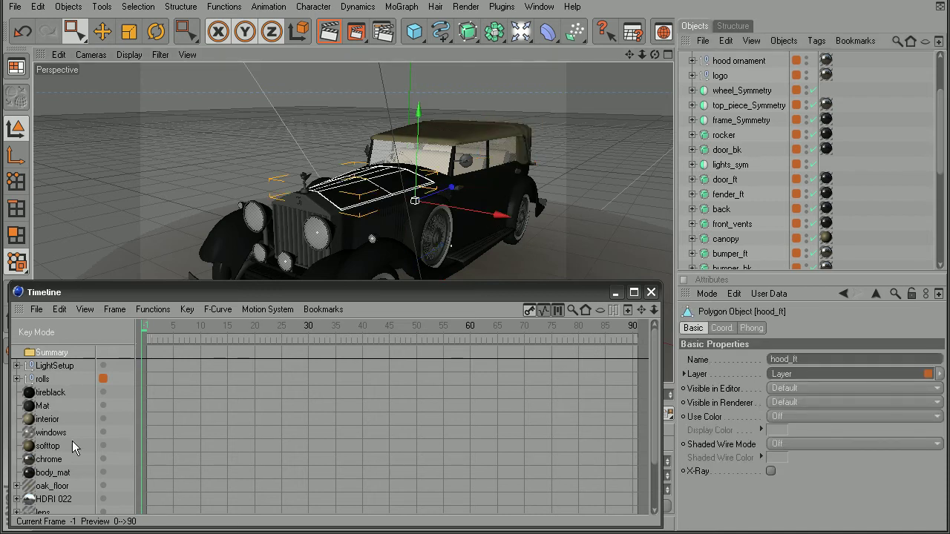
Expand the rolls hierarchy in the Timeline and select rocker in both the object list and the Timeline for comparison.
{"action": "left_click", "coordinate": [16, 379]}
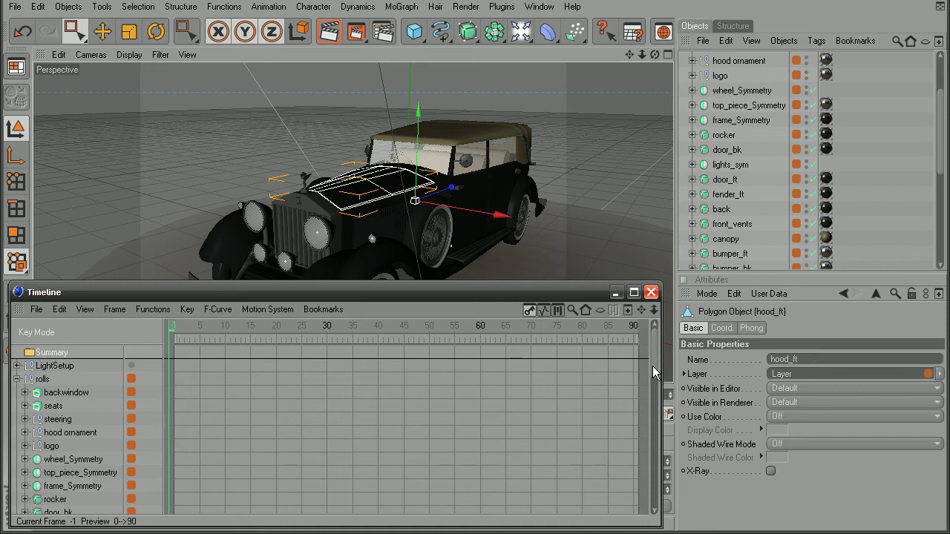
{"action": "scroll", "coordinate": [652, 367], "scroll_direction": "down", "scroll_amount": 3}
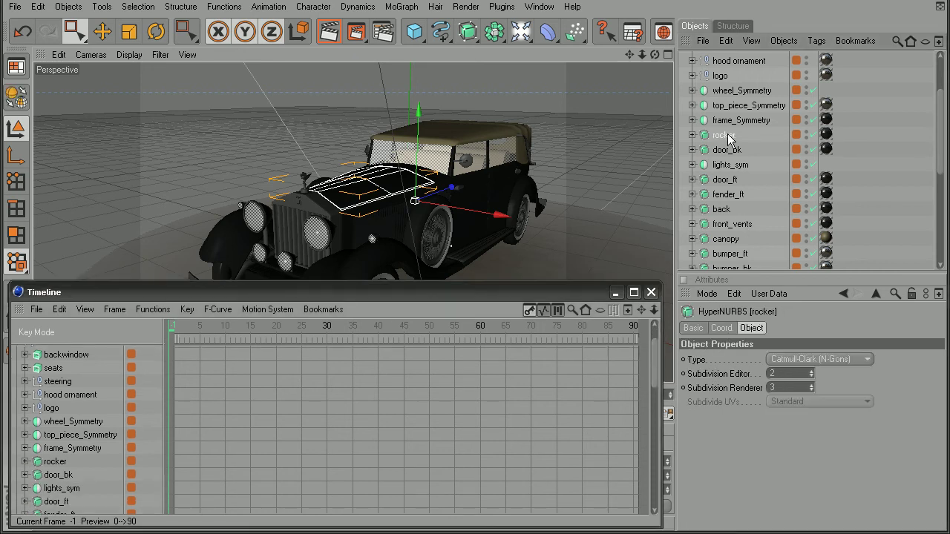
{"action": "left_click", "coordinate": [723, 135]}
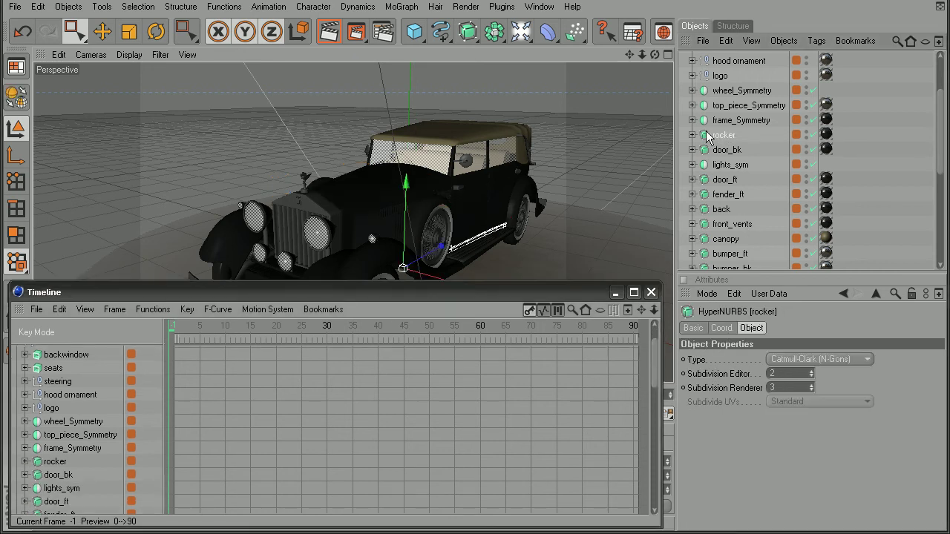
{"action": "left_click", "coordinate": [62, 462]}
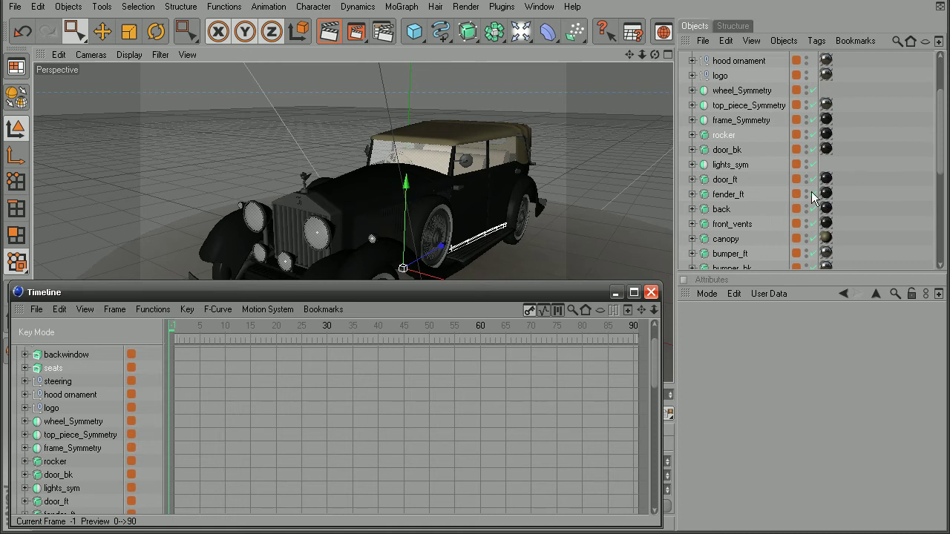
Link the Timeline view to the Object Manager and check the link by selecting the hood and then the canopy.
{"action": "left_click_drag", "start_coordinate": [339, 186], "coordinate": [369, 187]}
{"action": "left_click", "coordinate": [430, 153]}
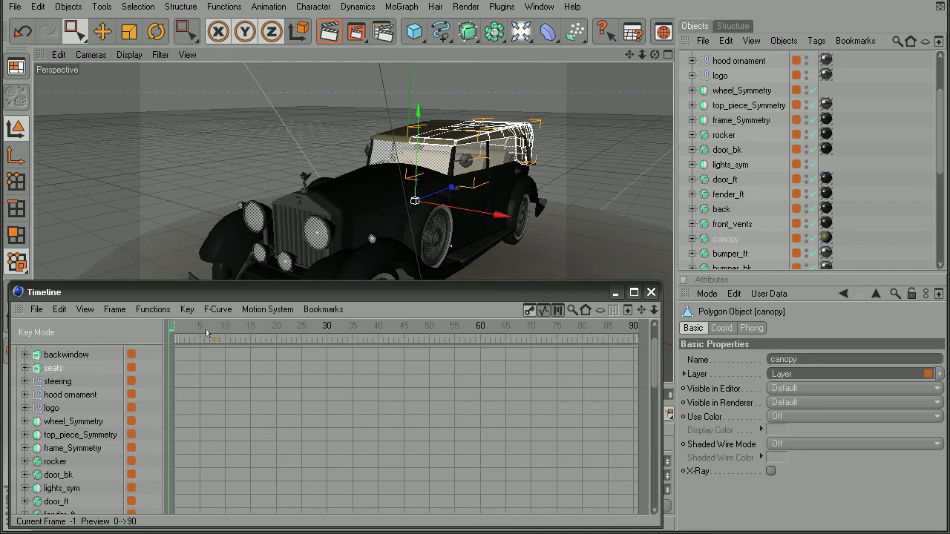
{"action": "left_click", "coordinate": [83, 309]}
{"action": "mouse_move", "coordinate": [106, 410]}
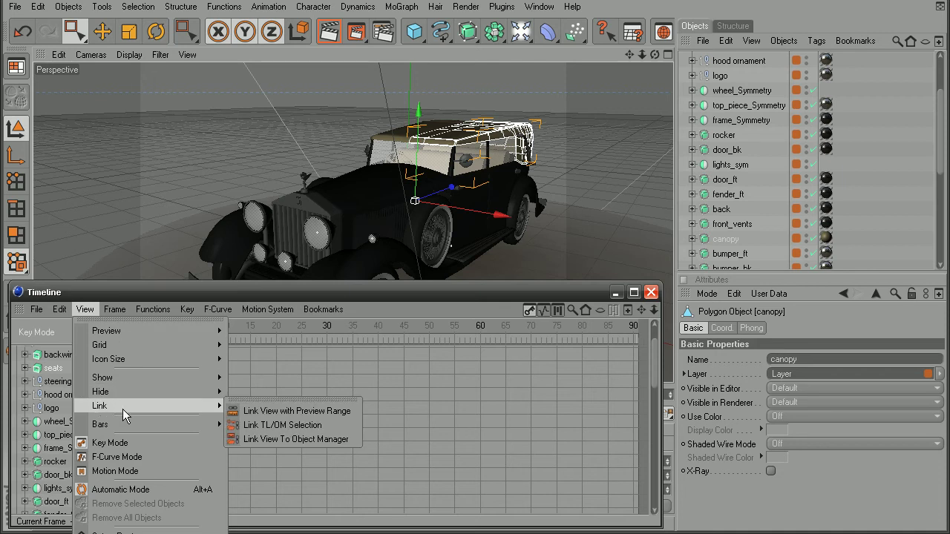
{"action": "left_click", "coordinate": [284, 439]}
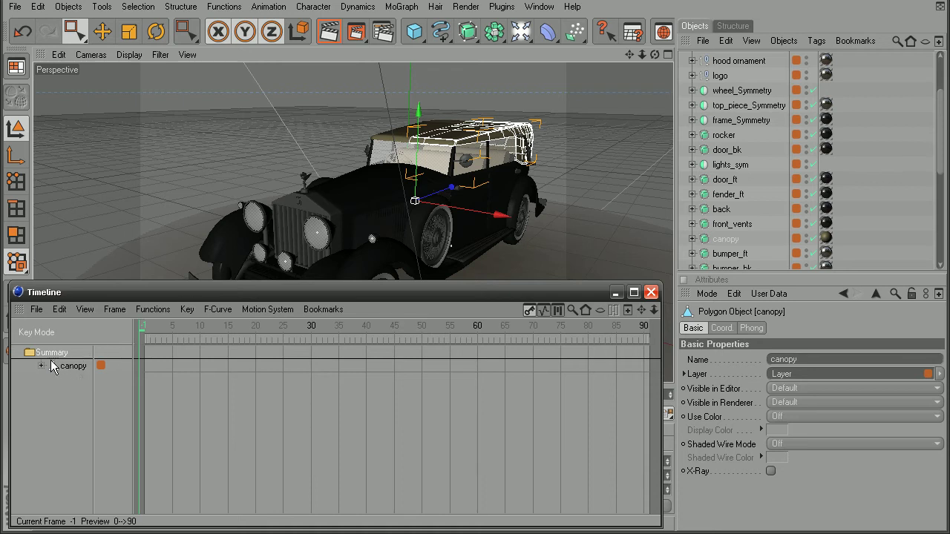
{"action": "left_click", "coordinate": [340, 200]}
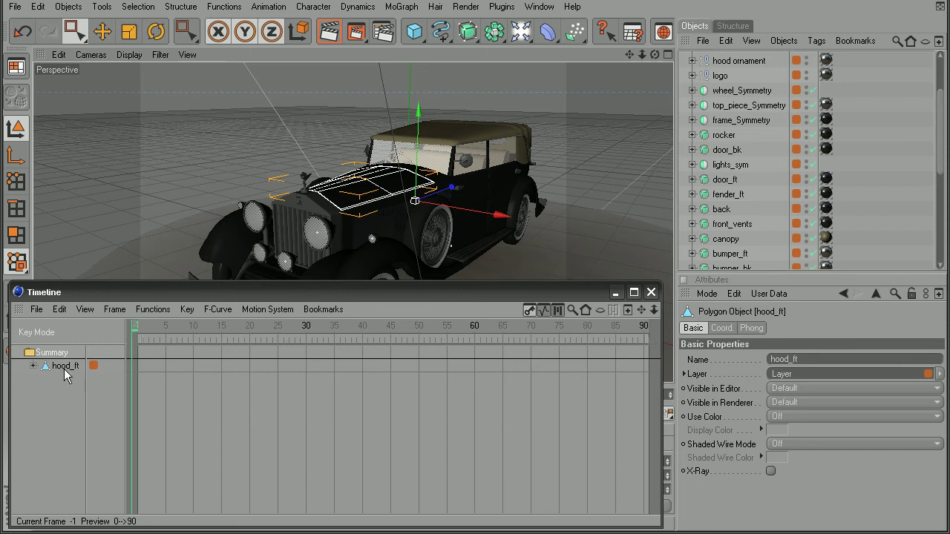
{"action": "left_click", "coordinate": [489, 139]}
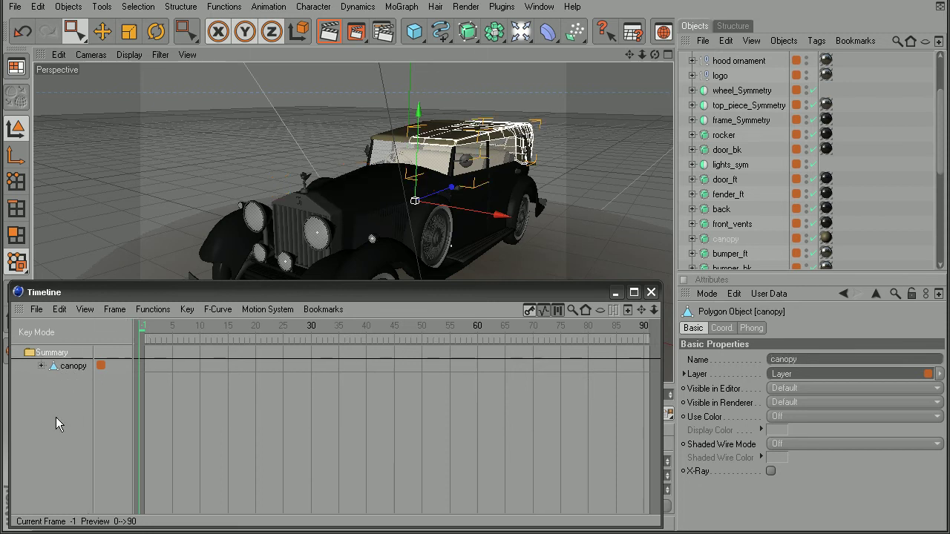
Turn off the Timeline's Automatic Mode and test it by selecting the hood and then the canopy.
{"action": "left_click", "coordinate": [86, 309]}
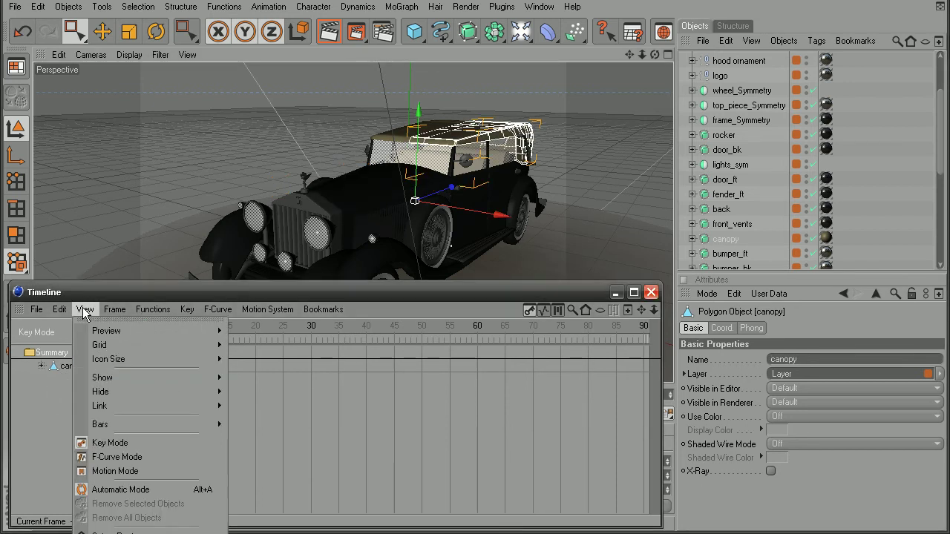
{"action": "left_click", "coordinate": [104, 491]}
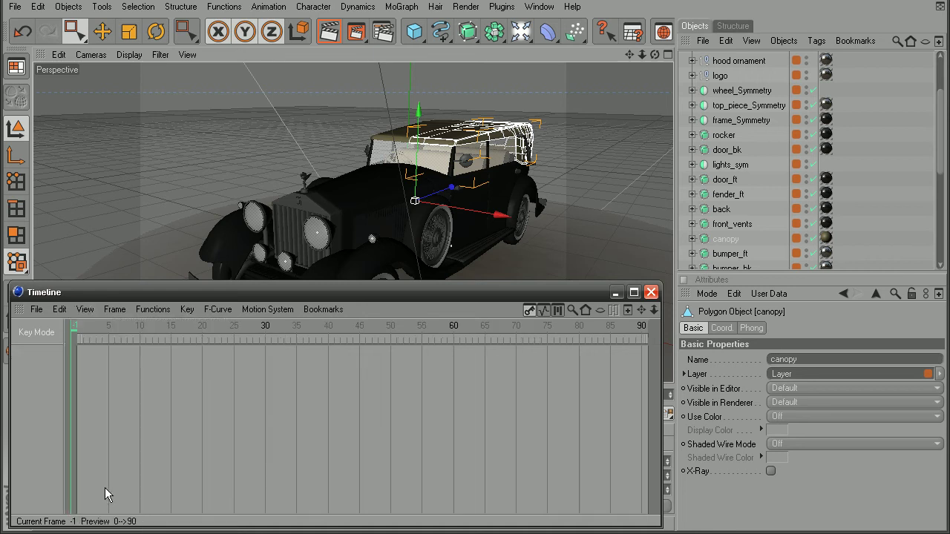
{"action": "left_click", "coordinate": [321, 194]}
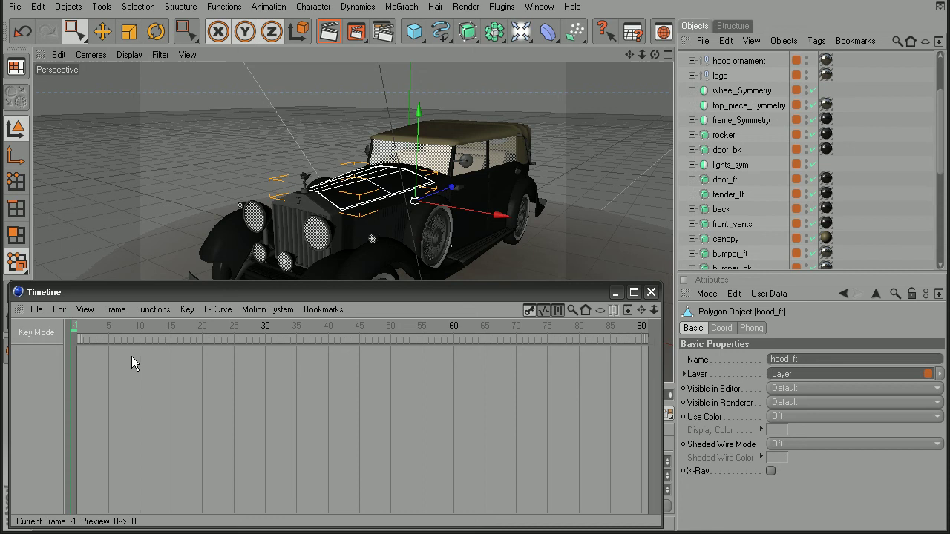
{"action": "left_click", "coordinate": [220, 379]}
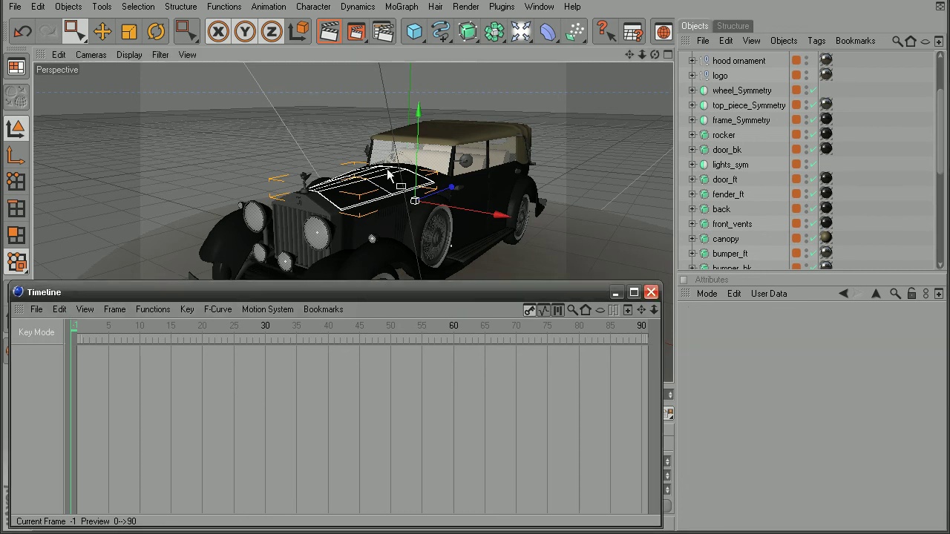
{"action": "left_click", "coordinate": [446, 130]}
Turn the Timeline's Automatic Mode back on and test it by selecting the hood and then the front side vents.
{"action": "left_click", "coordinate": [85, 309]}
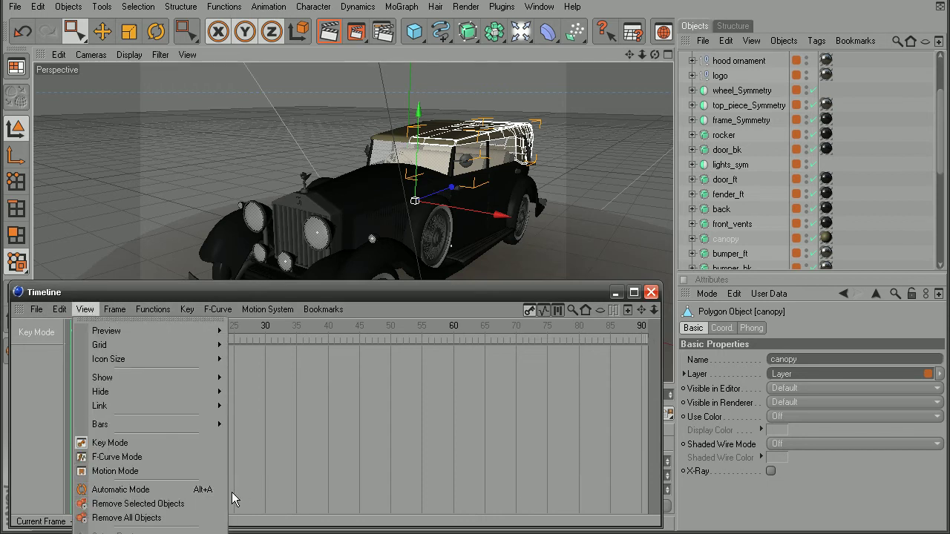
{"action": "left_click", "coordinate": [120, 490]}
{"action": "left_click", "coordinate": [361, 191]}
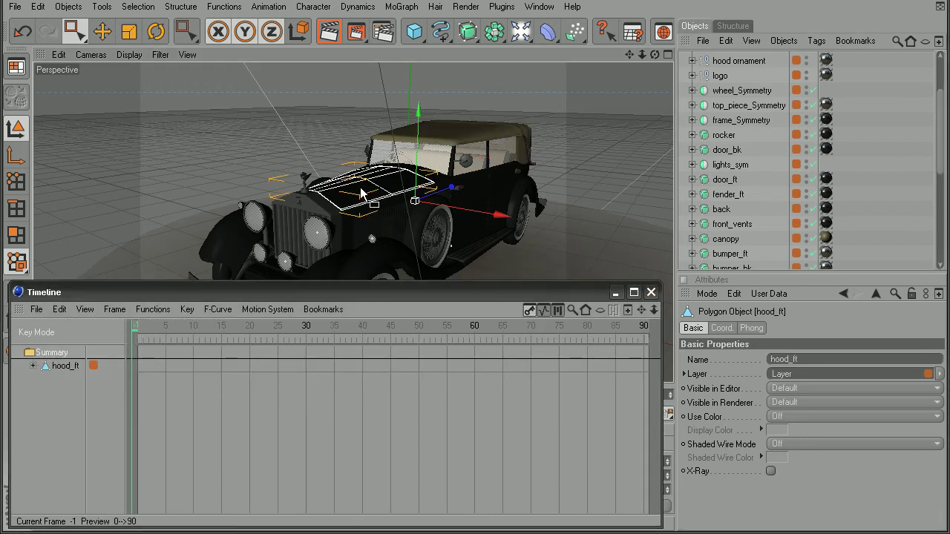
{"action": "key", "text": "ctrl+z"}
{"action": "left_click", "coordinate": [376, 226]}
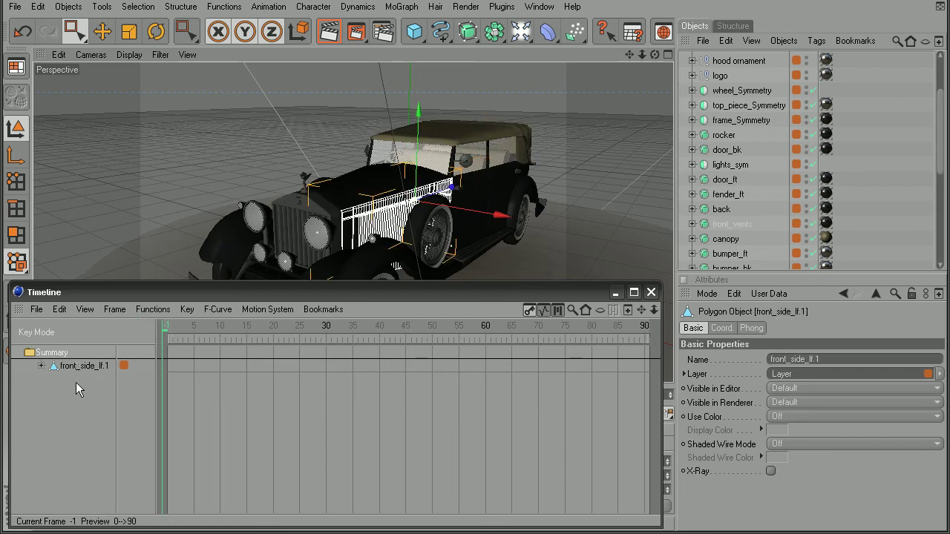
Select the canopy and add the hood to the selection so the linked Timeline lists both objects.
{"action": "left_click", "coordinate": [491, 130]}
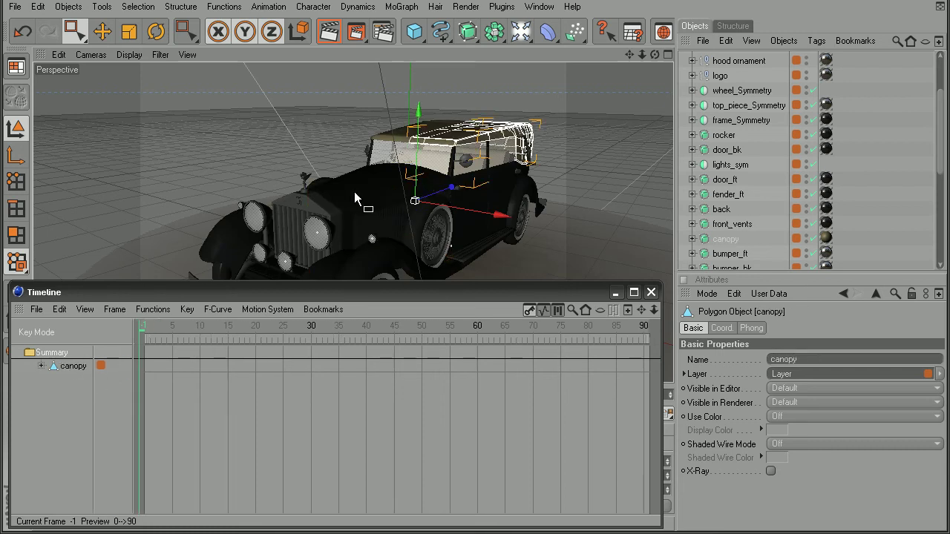
{"action": "left_click", "coordinate": [344, 206], "text": "shift"}
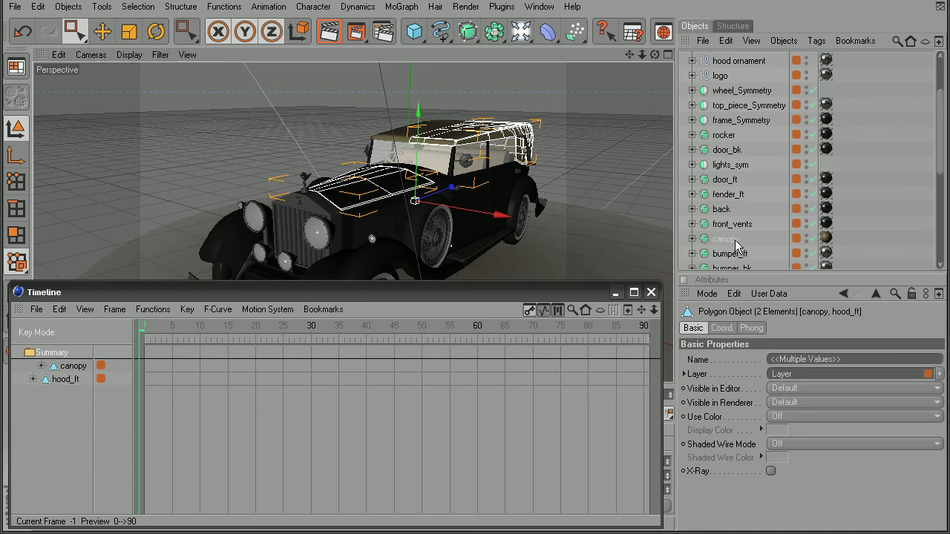
{"action": "mouse_move", "coordinate": [943, 141]}
{"action": "left_mouse_down"}
{"action": "mouse_move", "coordinate": [945, 213]}
{"action": "mouse_move", "coordinate": [945, 131]}
{"action": "left_mouse_up"}
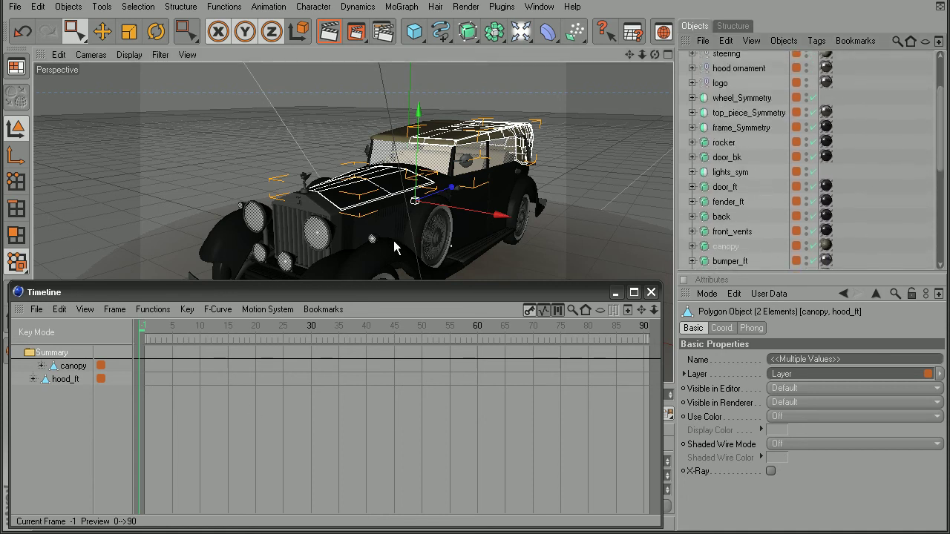
{"action": "left_click", "coordinate": [386, 291]}
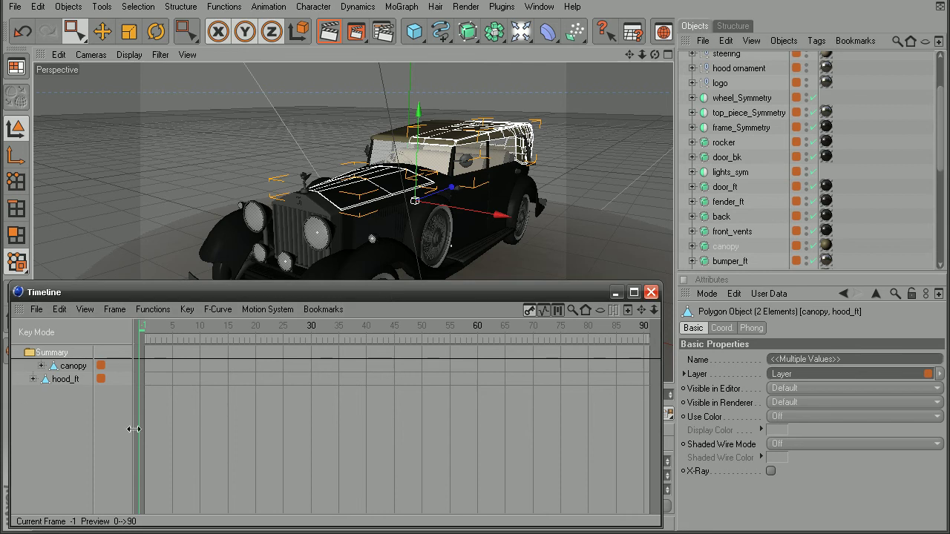
Unlink the Timeline view from the Object Manager and turn on Link TL/OM Selection instead.
{"action": "left_click", "coordinate": [85, 309]}
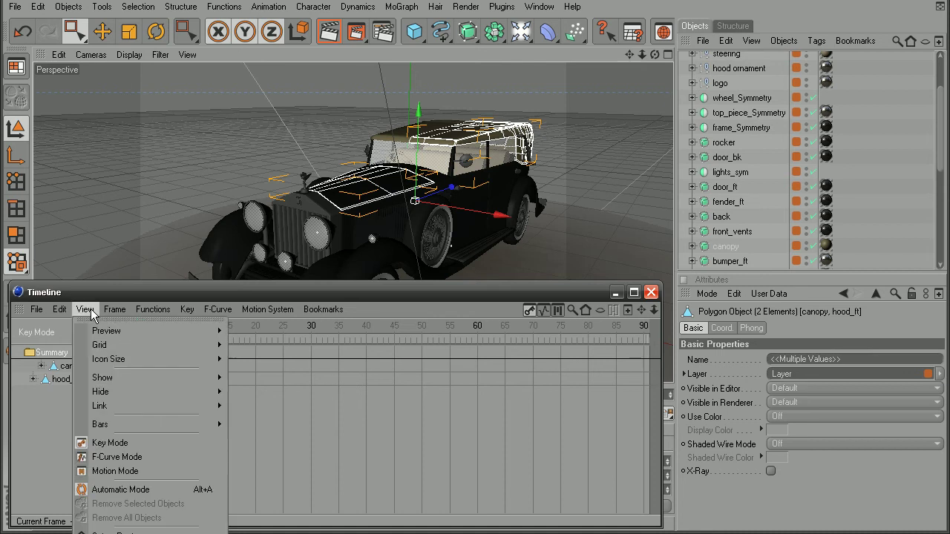
{"action": "mouse_move", "coordinate": [118, 407]}
{"action": "left_click", "coordinate": [279, 439]}
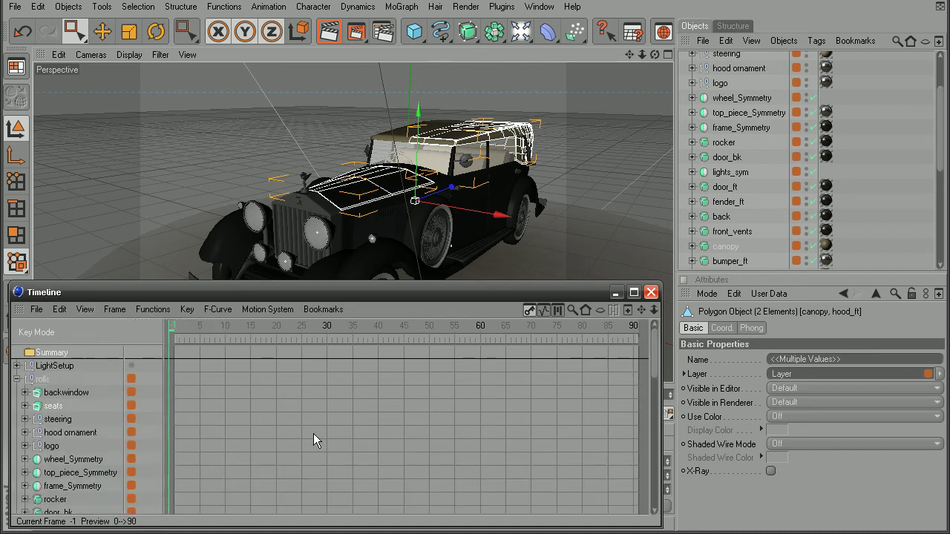
{"action": "left_click", "coordinate": [92, 311]}
{"action": "mouse_move", "coordinate": [117, 410]}
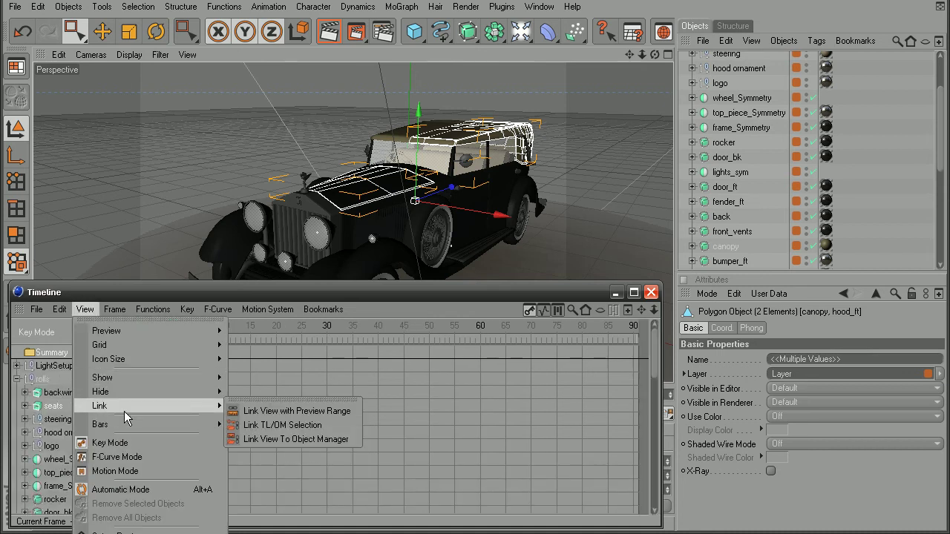
{"action": "left_click", "coordinate": [278, 425]}
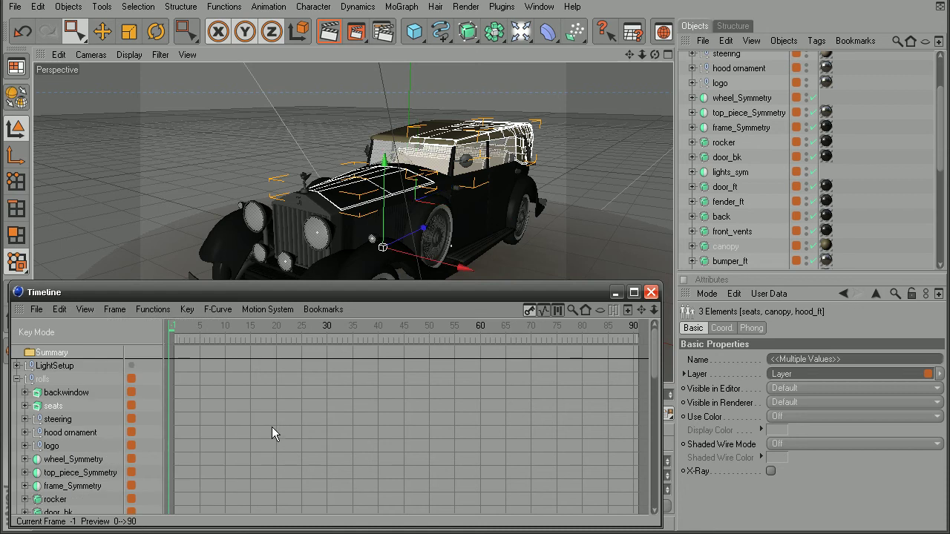
Test the selection link by selecting the hood and then the canopy, and check the canopy's entry in the Object Manager.
{"action": "left_click", "coordinate": [255, 165]}
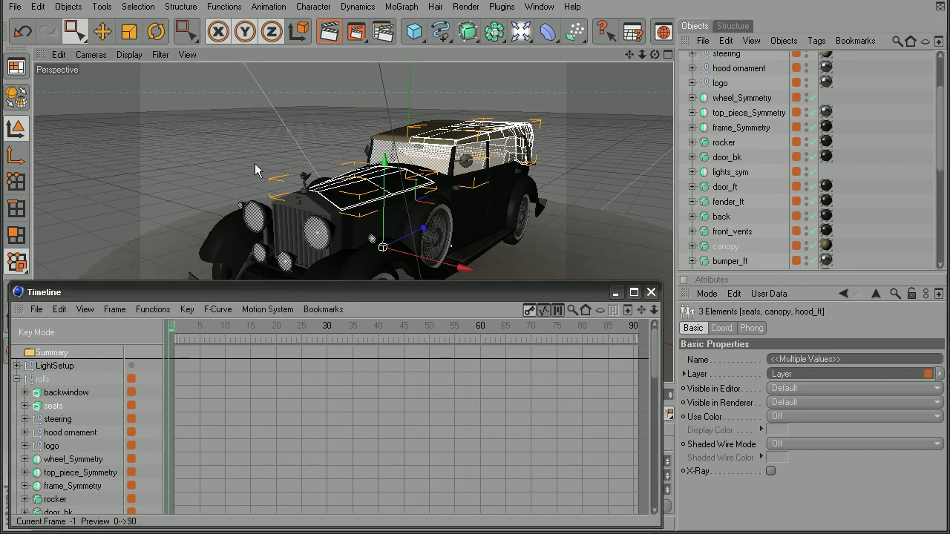
{"action": "left_click", "coordinate": [377, 205]}
{"action": "left_click", "coordinate": [465, 133]}
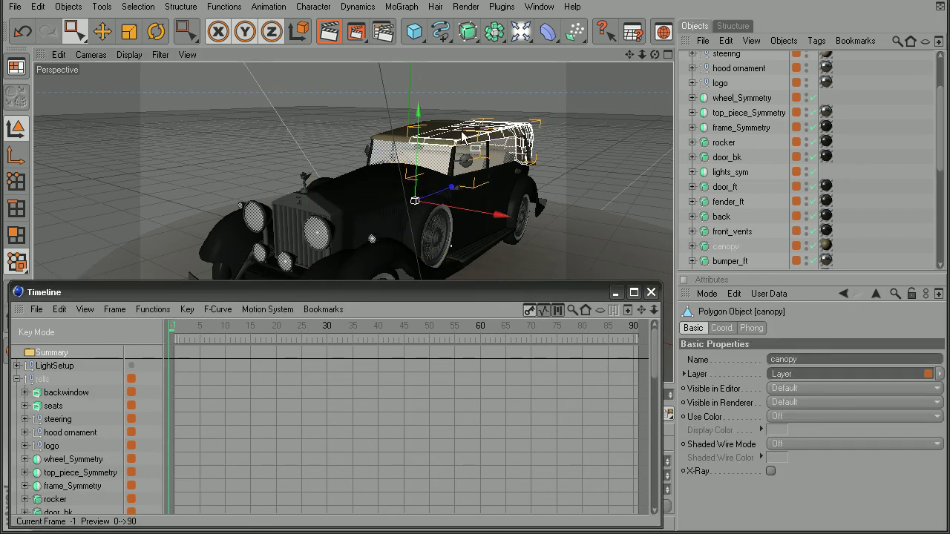
{"action": "scroll", "coordinate": [941, 143], "scroll_direction": "down", "scroll_amount": 1}
{"action": "scroll", "coordinate": [940, 143], "scroll_direction": "down", "scroll_amount": 2}
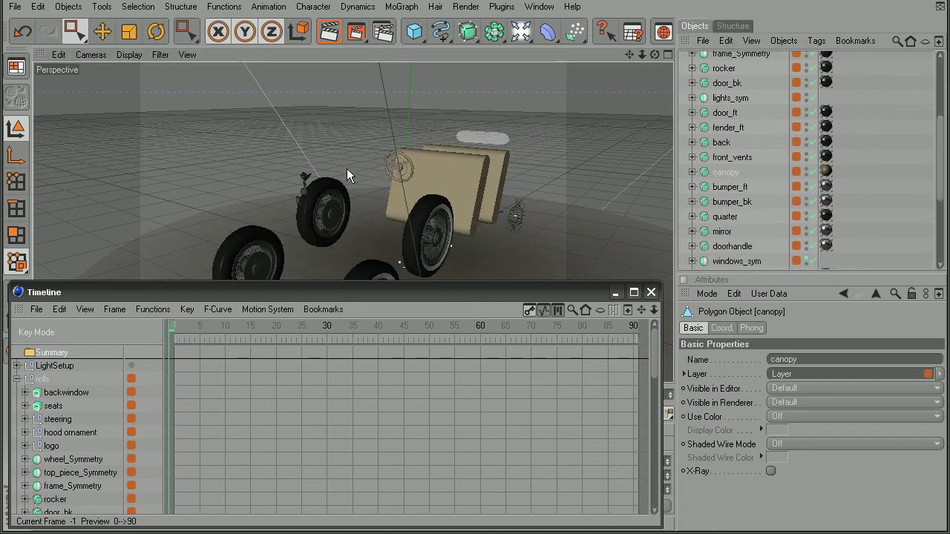
Select the hood in the viewport and locate its entry in both the Object Manager and the Timeline list.
{"action": "left_click", "coordinate": [346, 168]}
{"action": "left_click", "coordinate": [348, 189]}
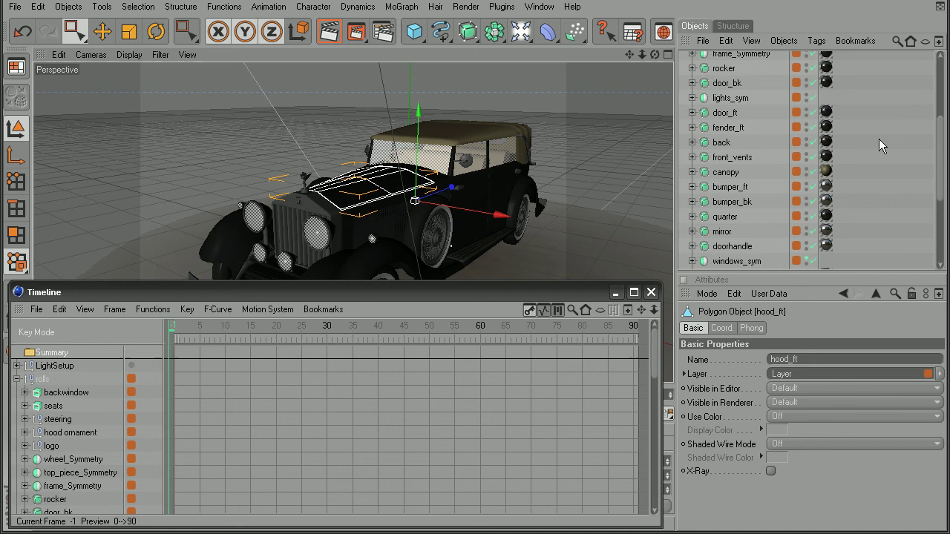
{"action": "scroll", "coordinate": [939, 152], "scroll_direction": "down", "scroll_amount": 4}
{"action": "scroll", "coordinate": [927, 188], "scroll_direction": "down", "scroll_amount": 2}
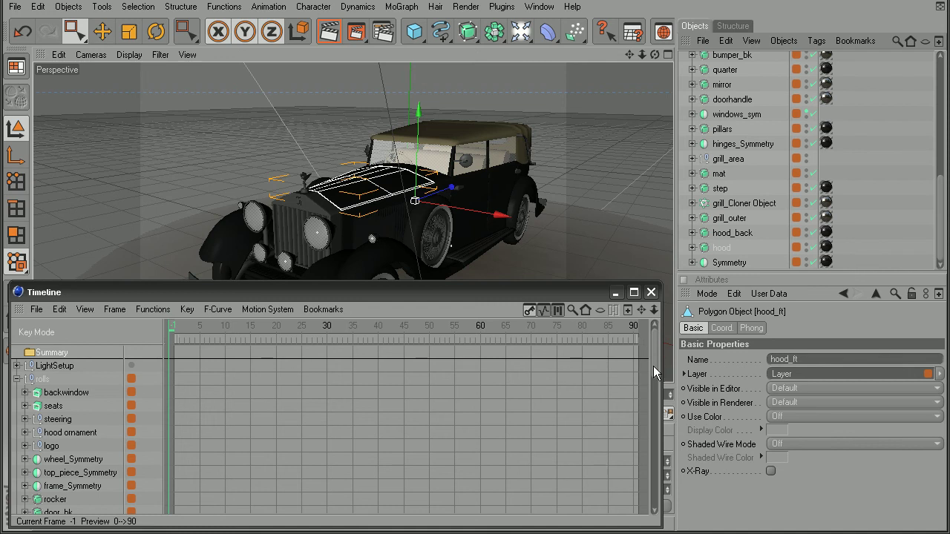
{"action": "left_click_drag", "start_coordinate": [653, 365], "coordinate": [655, 455]}
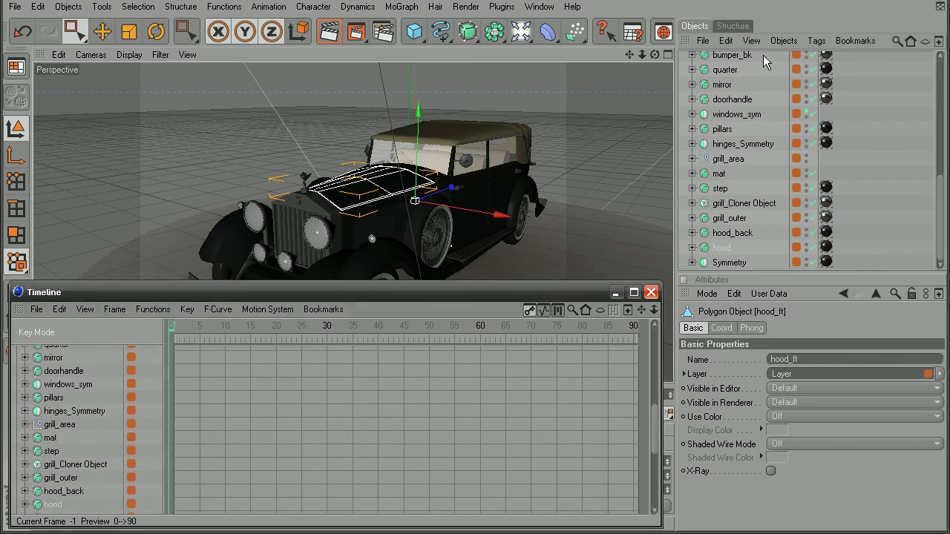
{"action": "scroll", "coordinate": [649, 445], "scroll_direction": "down", "scroll_amount": 5}
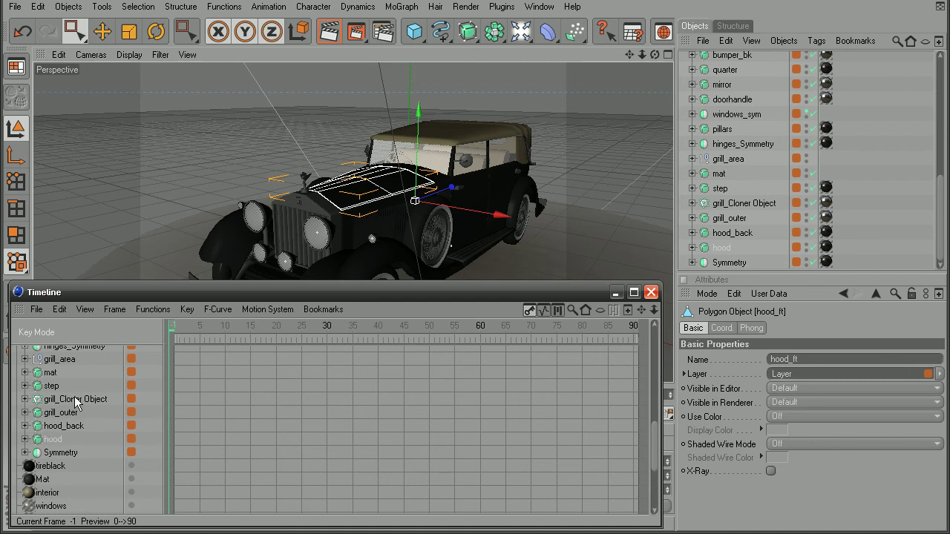
{"action": "scroll", "coordinate": [654, 426], "scroll_direction": "up", "scroll_amount": 8}
{"action": "scroll", "coordinate": [655, 426], "scroll_direction": "down", "scroll_amount": 7}
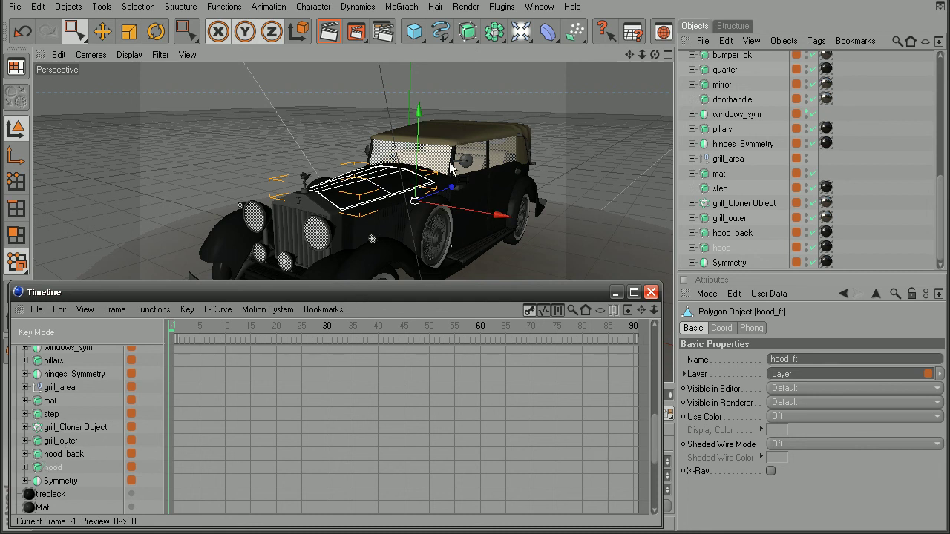
Select the front side vents and then the canopy, checking their entries in the Timeline and the canopy's in the Object Manager.
{"action": "left_click", "coordinate": [335, 246]}
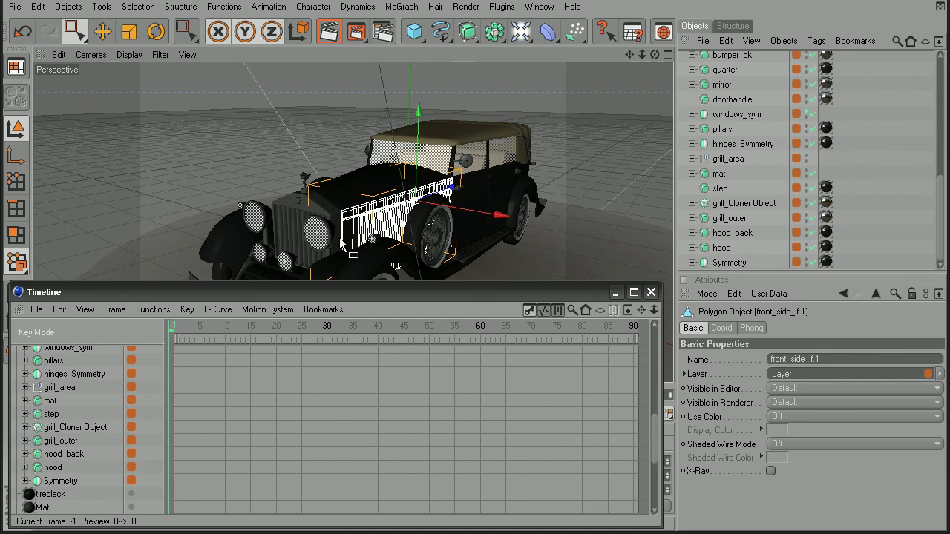
{"action": "left_click_drag", "start_coordinate": [656, 423], "coordinate": [654, 377]}
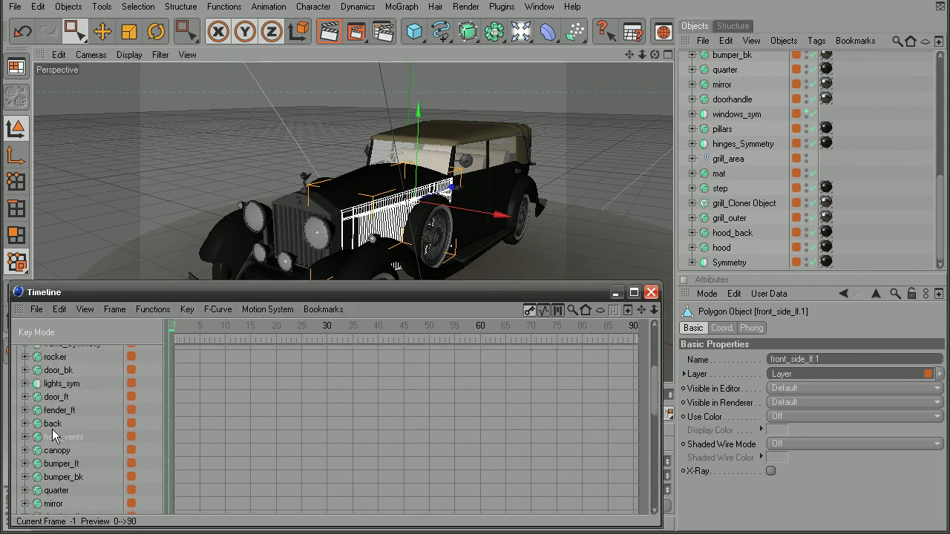
{"action": "left_click", "coordinate": [446, 137]}
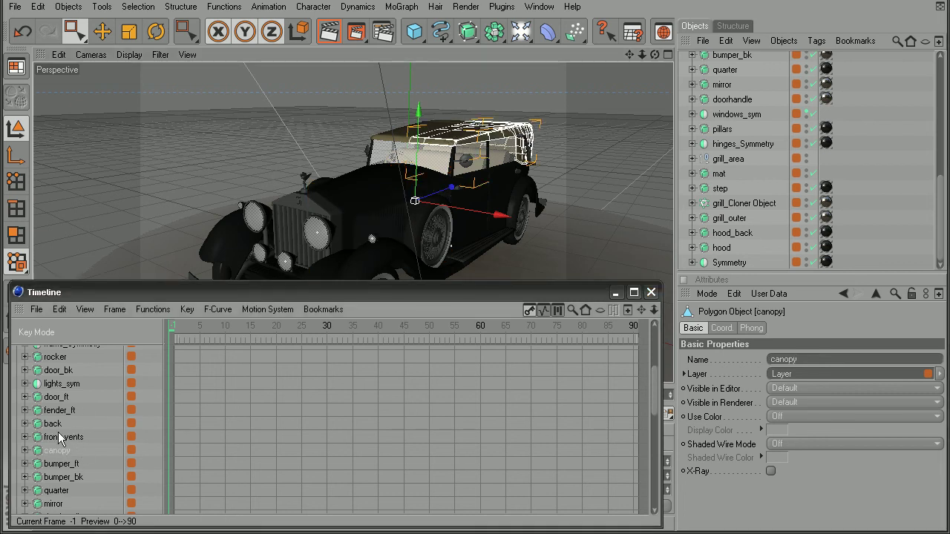
{"action": "left_click_drag", "start_coordinate": [940, 215], "coordinate": [941, 181]}
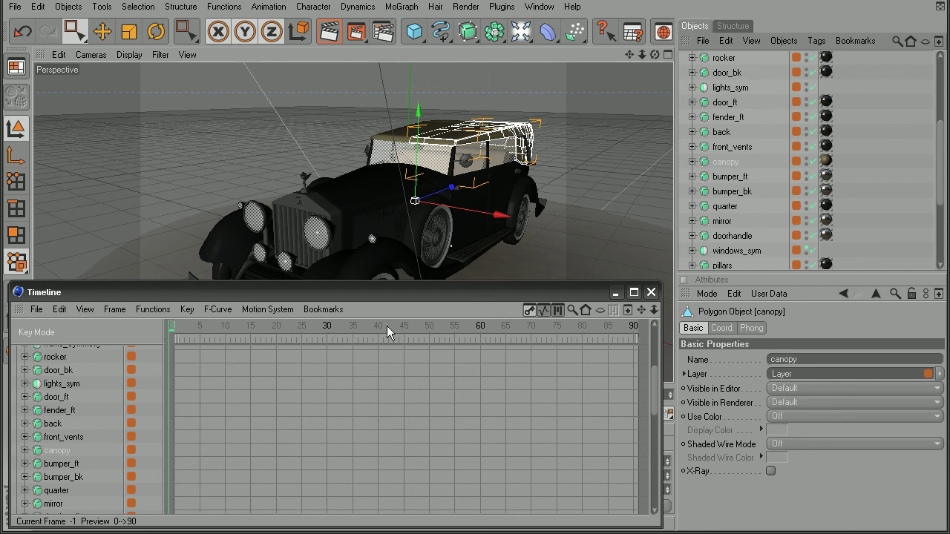
{"action": "left_click", "coordinate": [396, 294]}
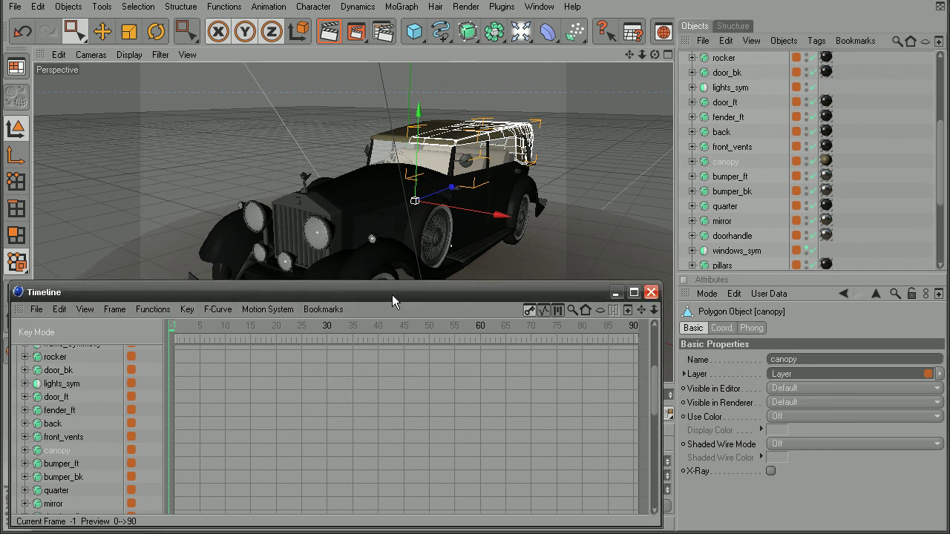